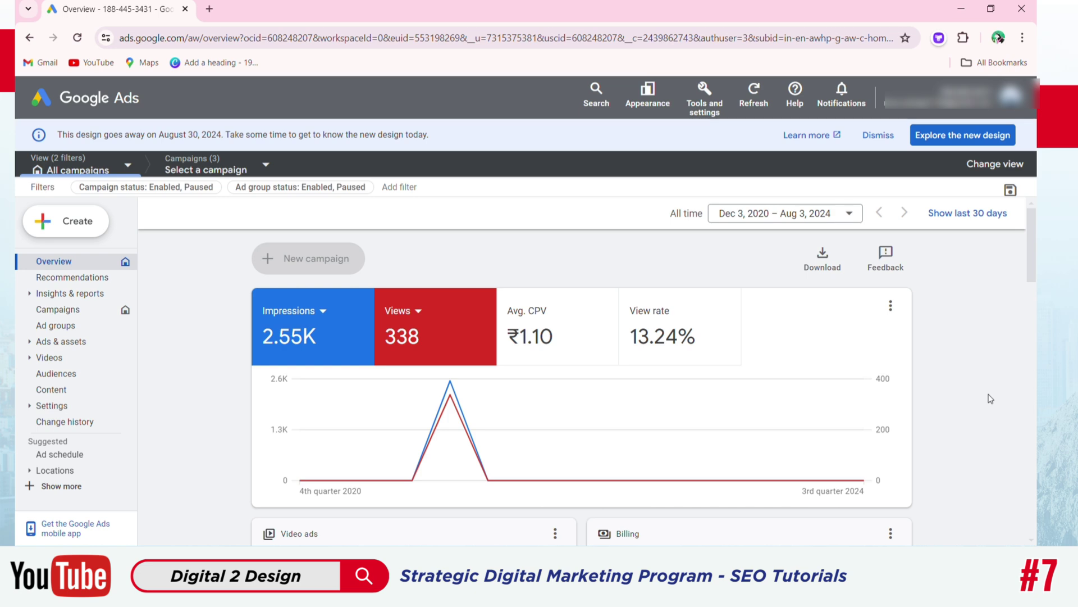
# Step: Open Keyword Planner from Tools and settings, choose Discover new keywords, and select Start with a website
pyautogui.click(717, 108)
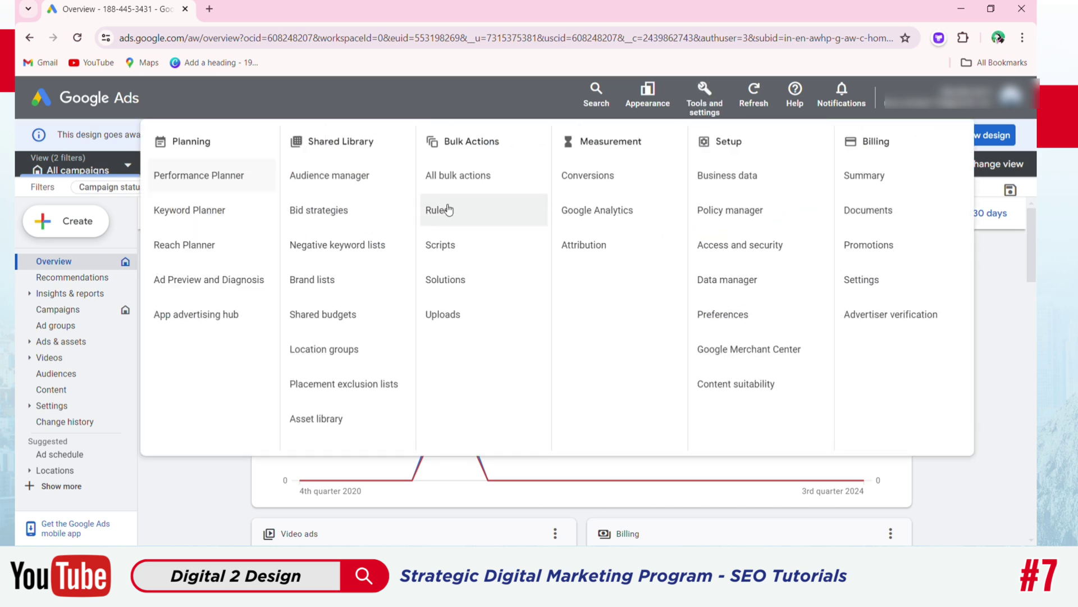
pyautogui.click(229, 216)
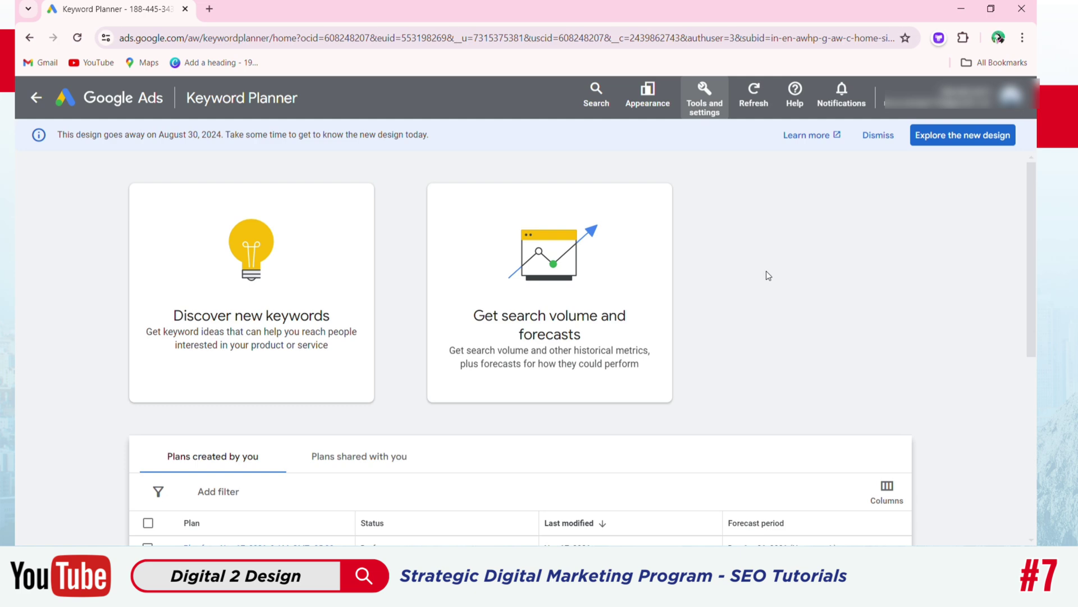
pyautogui.click(335, 273)
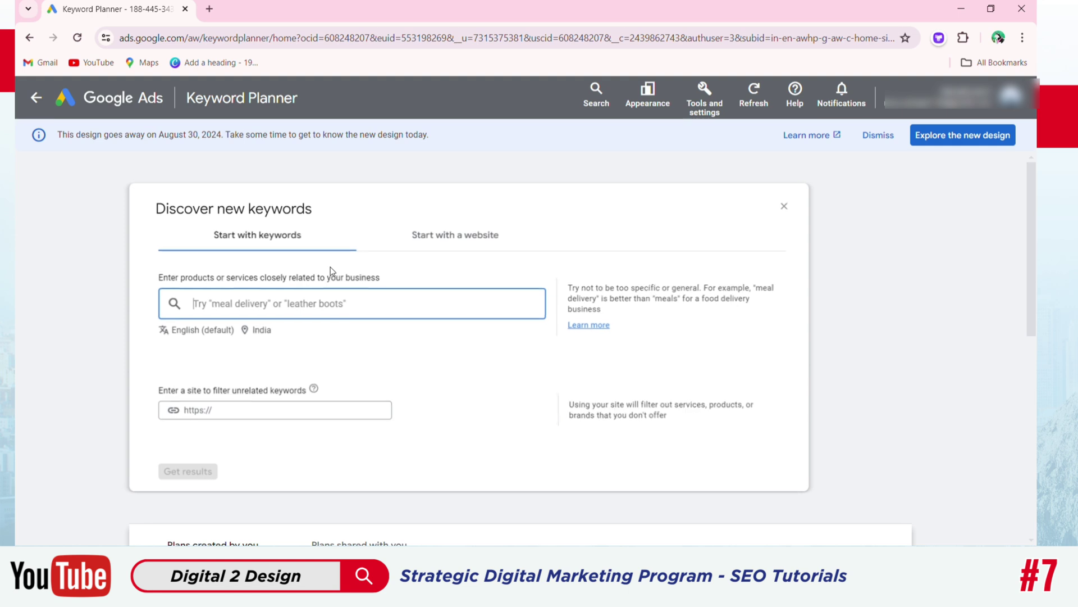
pyautogui.click(433, 235)
pyautogui.click(326, 237)
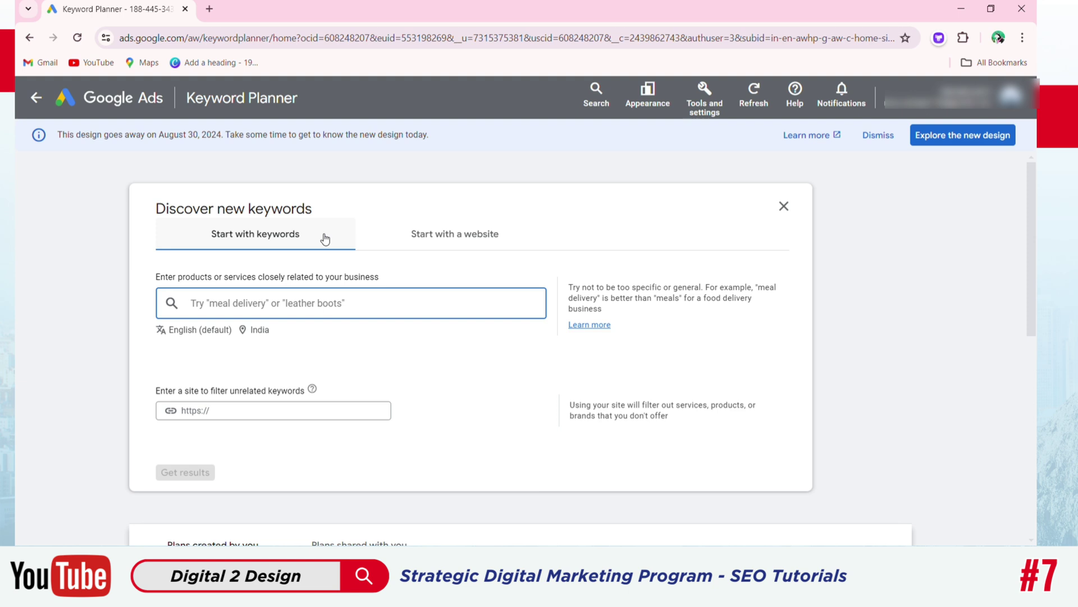
pyautogui.click(415, 236)
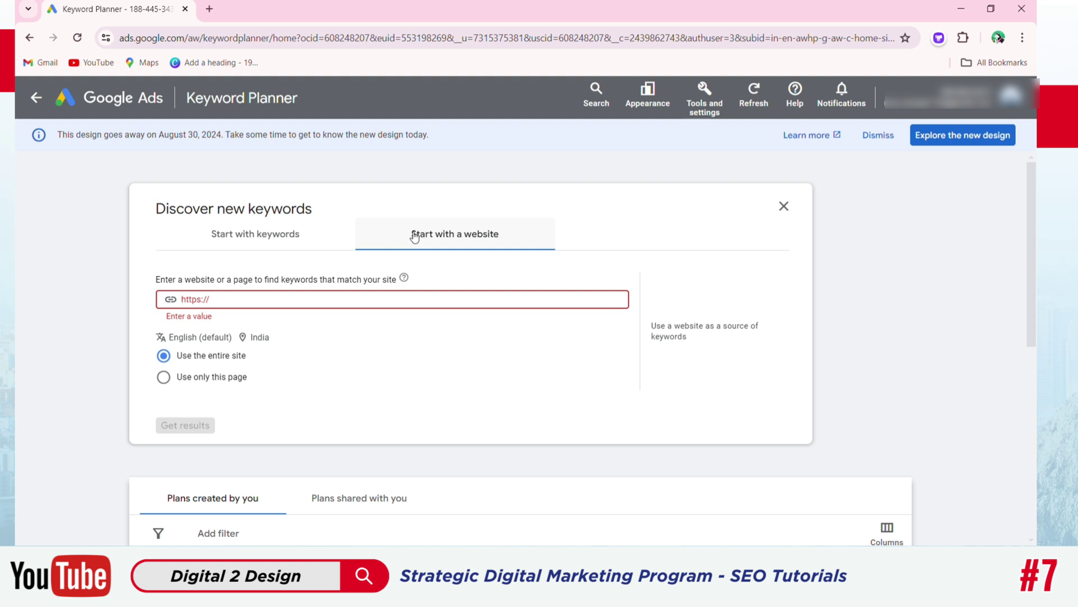
# Step: Enter 'seo' as the seed keyword under Start with keywords and get the keyword ideas
pyautogui.click(338, 234)
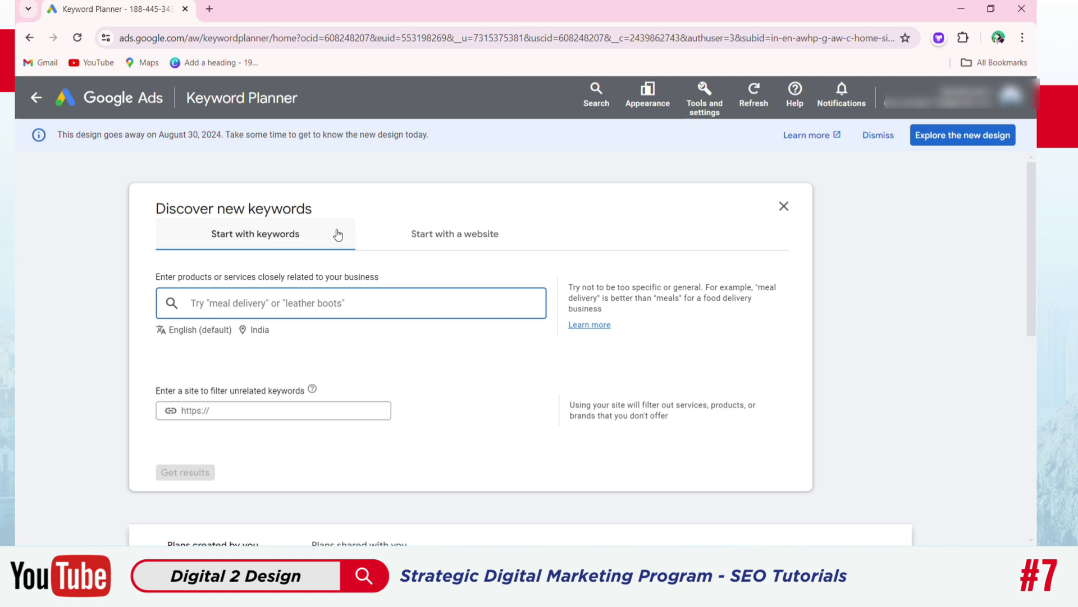
pyautogui.click(414, 354)
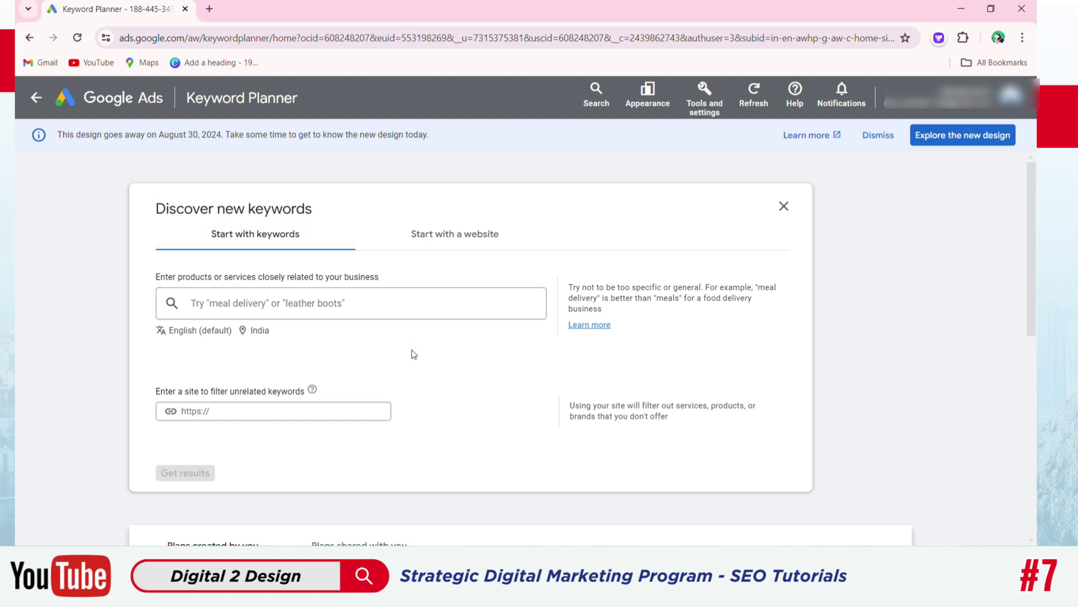
pyautogui.click(363, 311)
pyautogui.write('seo')
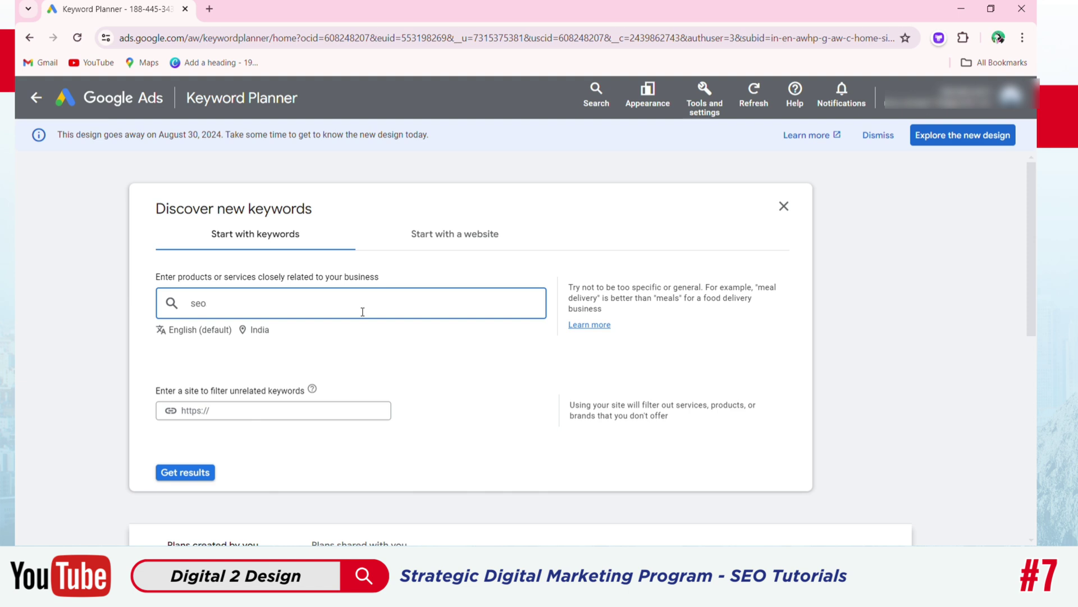
pyautogui.press('Return')
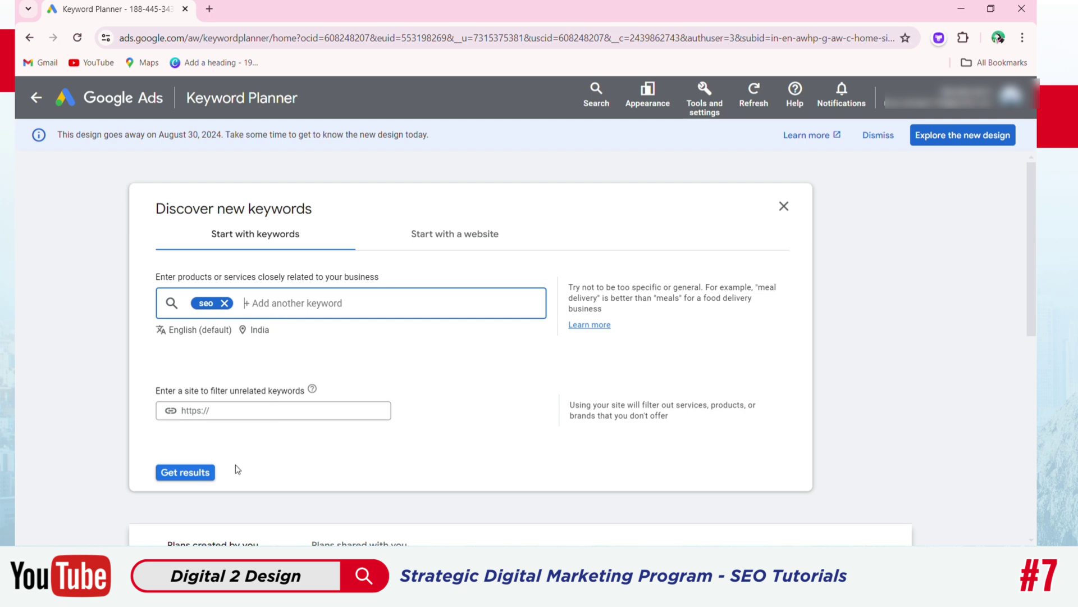
pyautogui.click(208, 481)
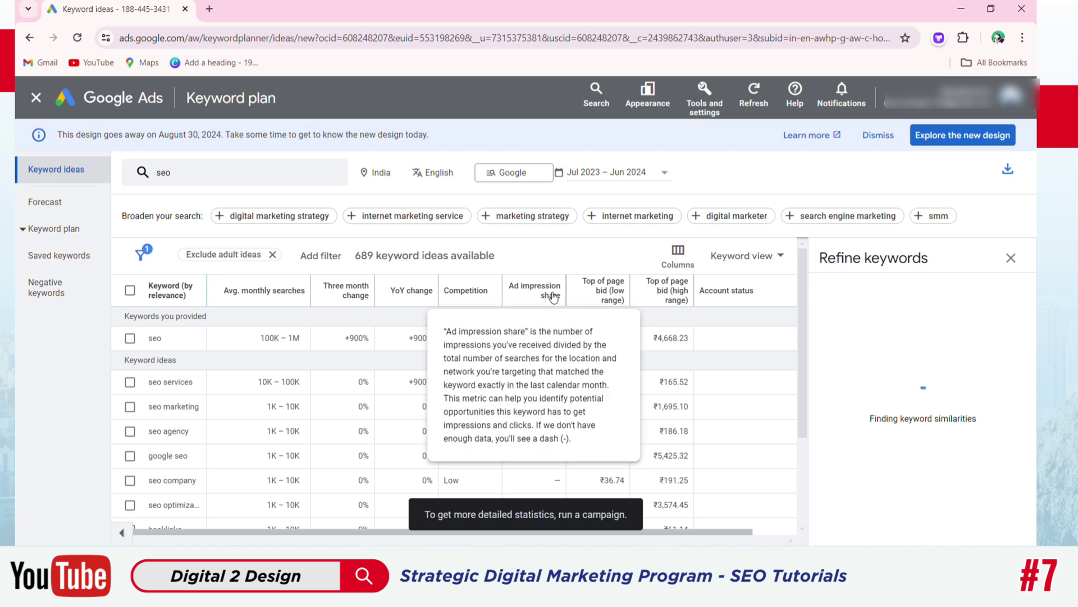
pyautogui.moveTo(260, 337); pyautogui.dragTo(303, 334)
pyautogui.click(305, 319)
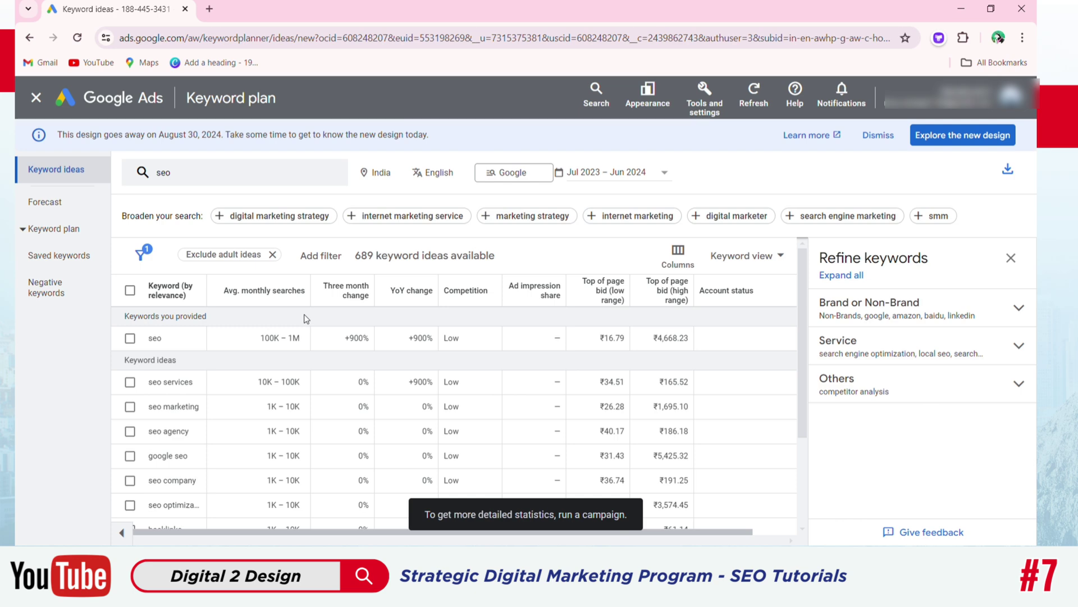
pyautogui.doubleClick(444, 339)
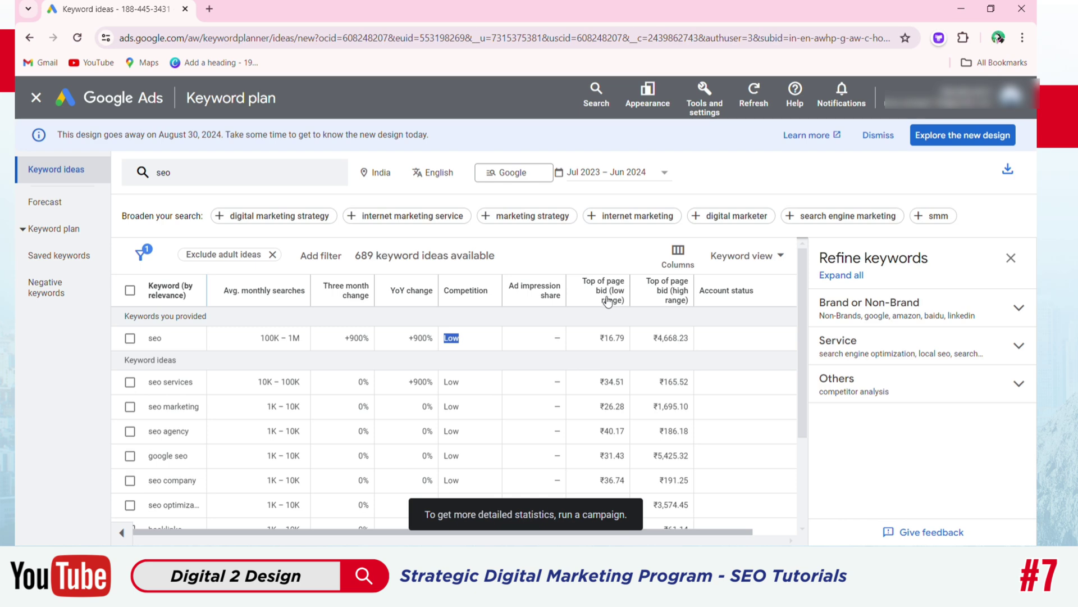
pyautogui.moveTo(610, 300)
pyautogui.moveTo(681, 304)
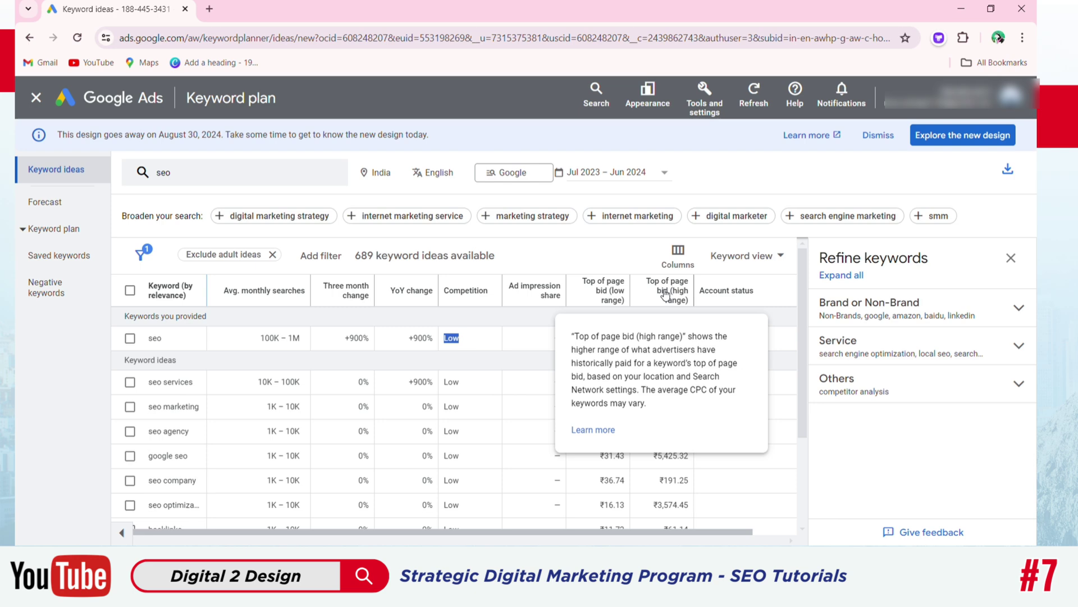
pyautogui.moveTo(653, 338); pyautogui.dragTo(693, 346)
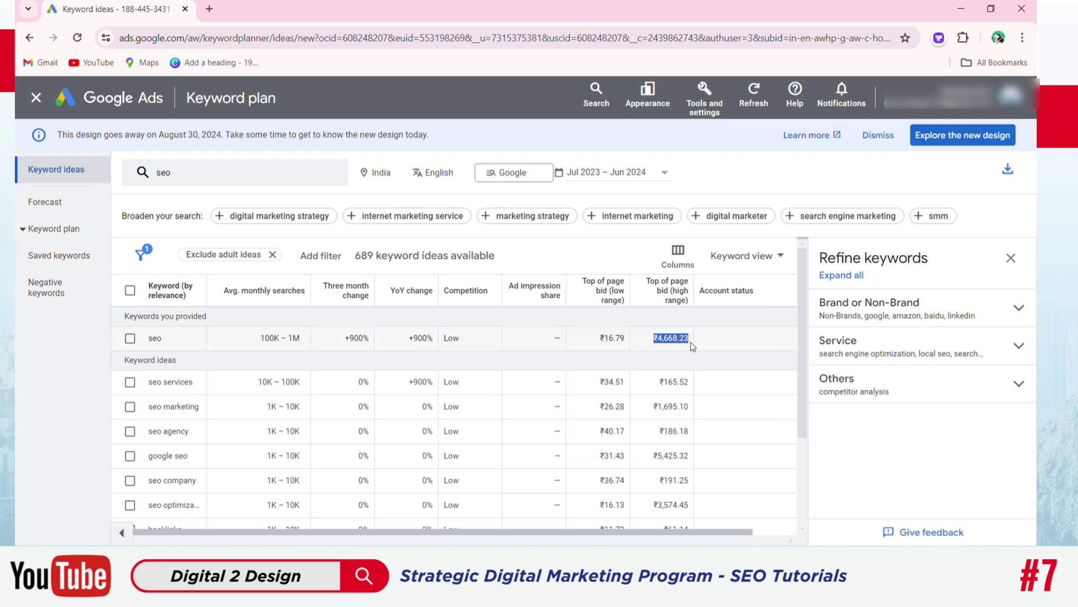
pyautogui.click(702, 324)
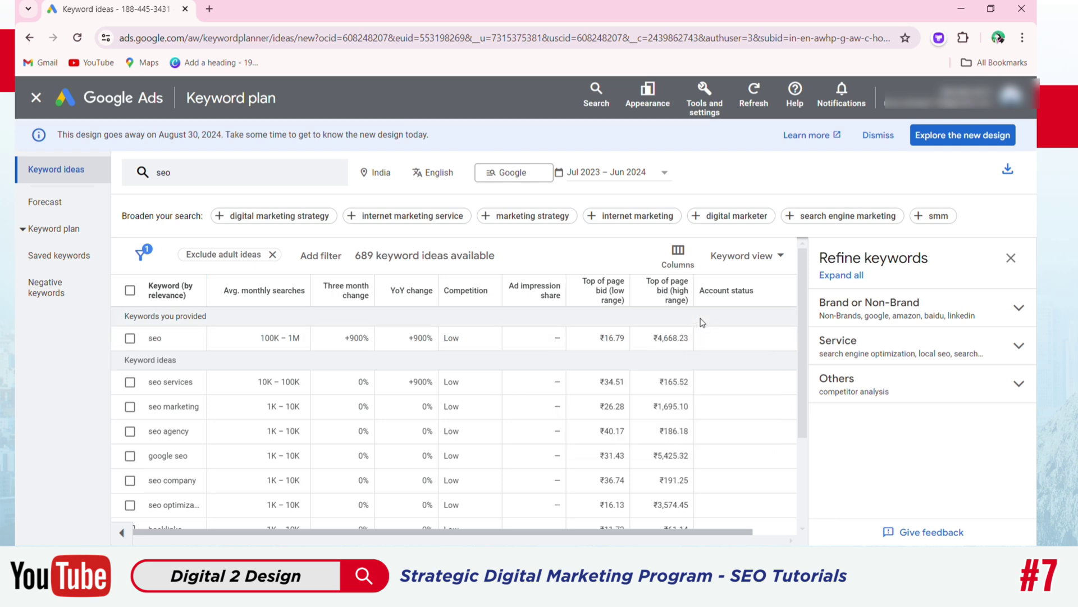
pyautogui.moveTo(652, 338); pyautogui.dragTo(695, 344)
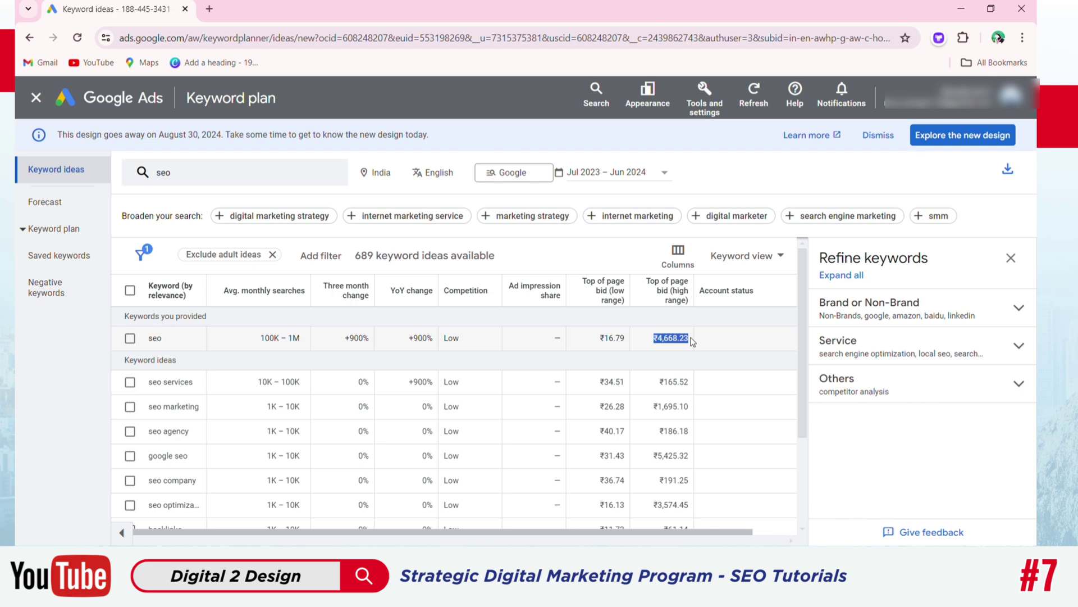
pyautogui.moveTo(122, 360); pyautogui.dragTo(179, 363)
pyautogui.scroll(-1, 311, 324)
pyautogui.scroll(1, 312, 326)
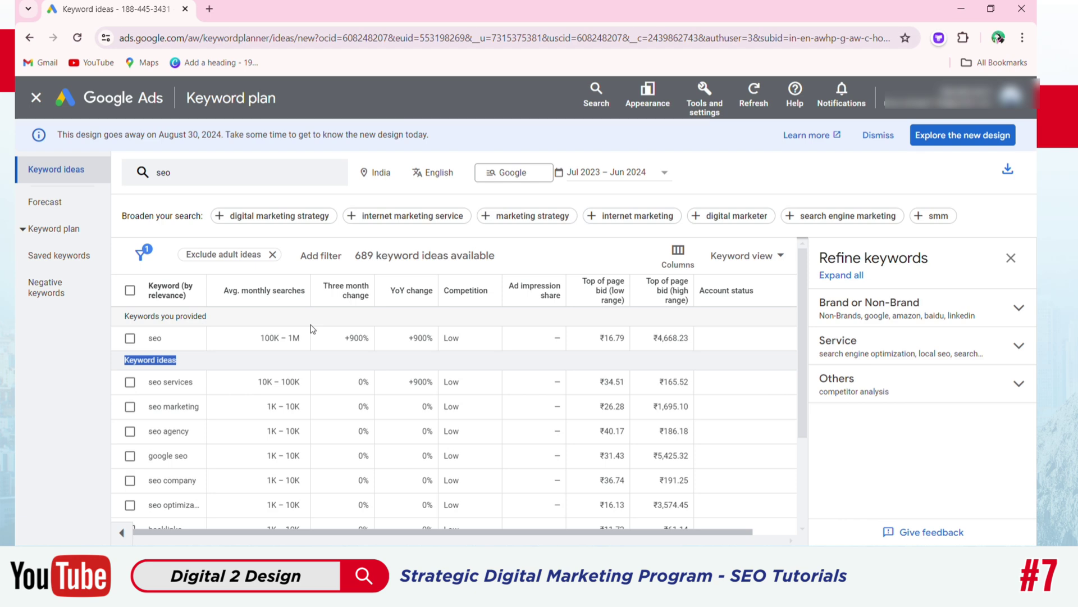
pyautogui.doubleClick(155, 383)
pyautogui.moveTo(165, 389); pyautogui.dragTo(200, 408)
pyautogui.moveTo(147, 431); pyautogui.dragTo(197, 433)
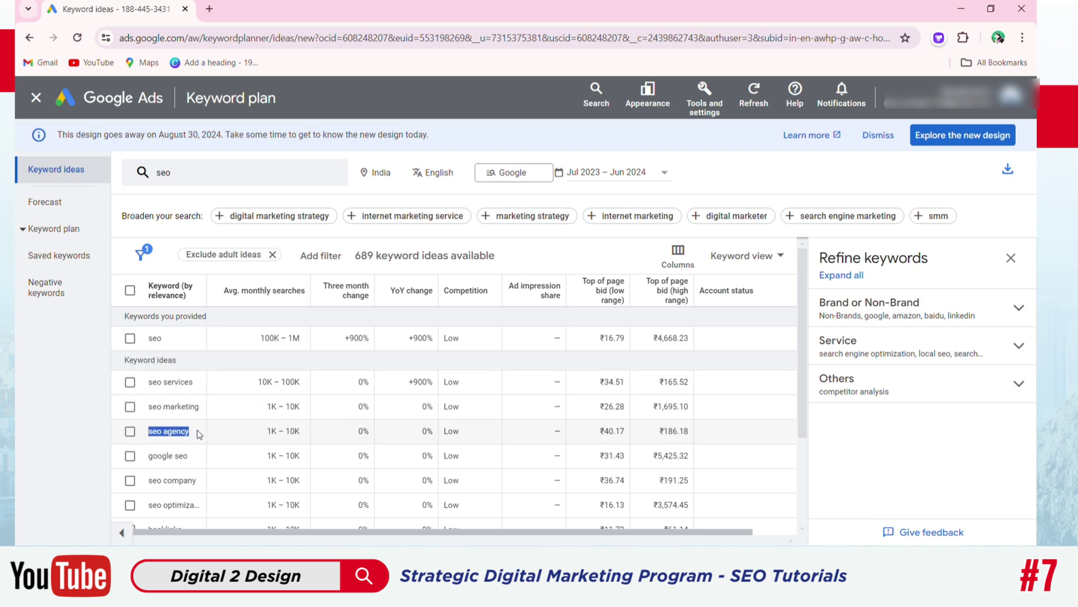
pyautogui.click(106, 438)
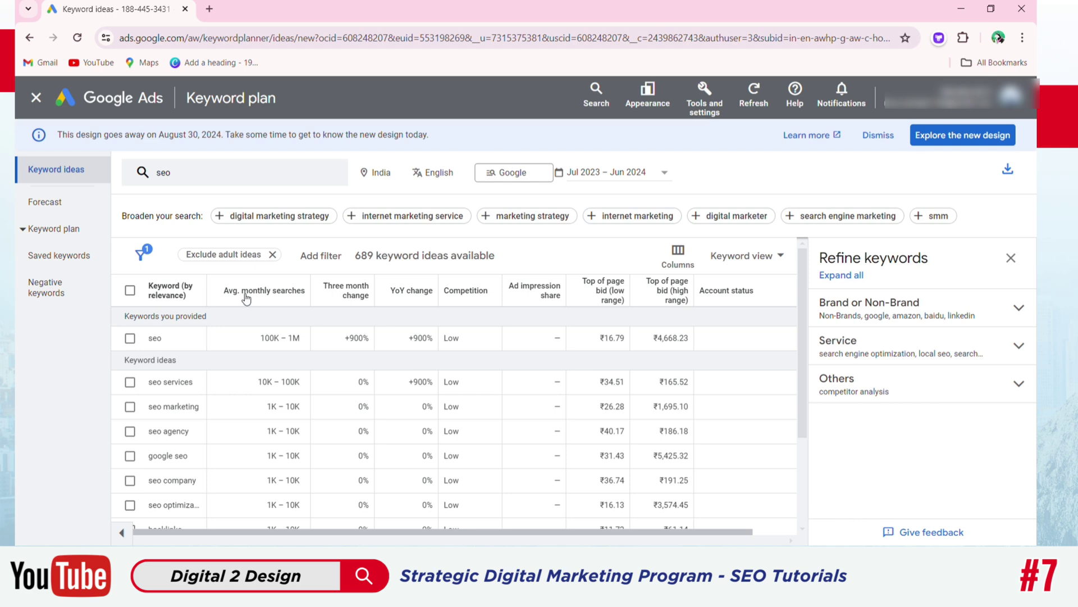
# Step: Sort the keyword ideas by average monthly searches, then by competition
pyautogui.moveTo(308, 293)
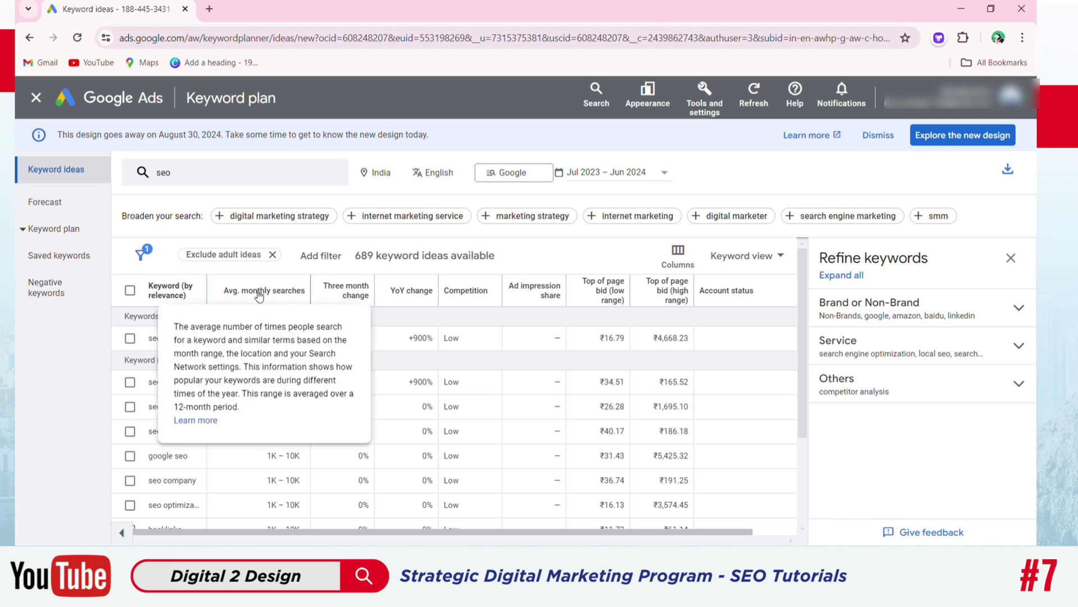
pyautogui.click(238, 292)
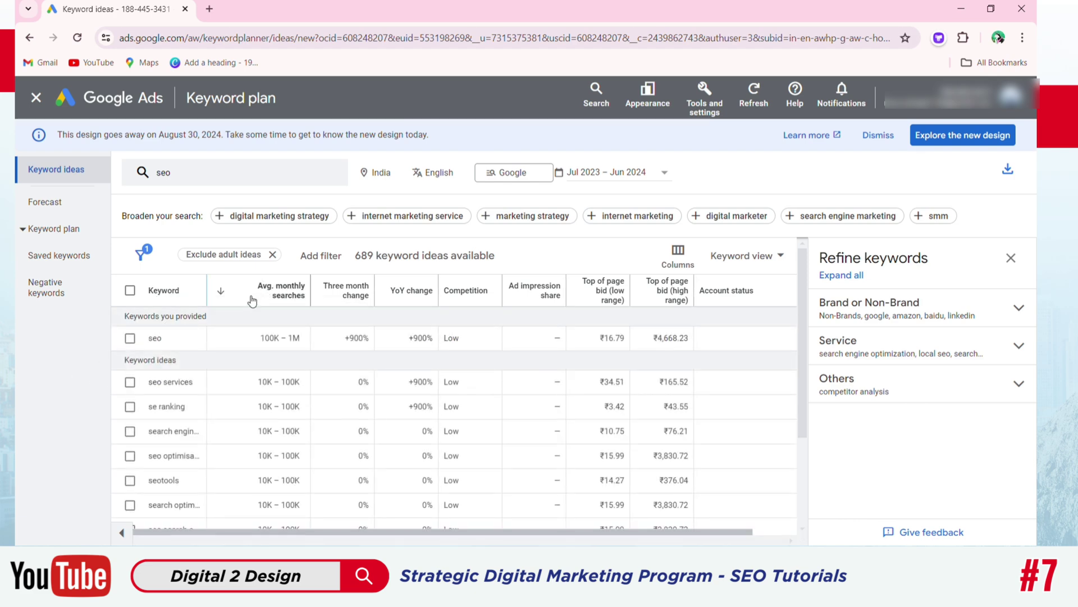
pyautogui.moveTo(252, 300)
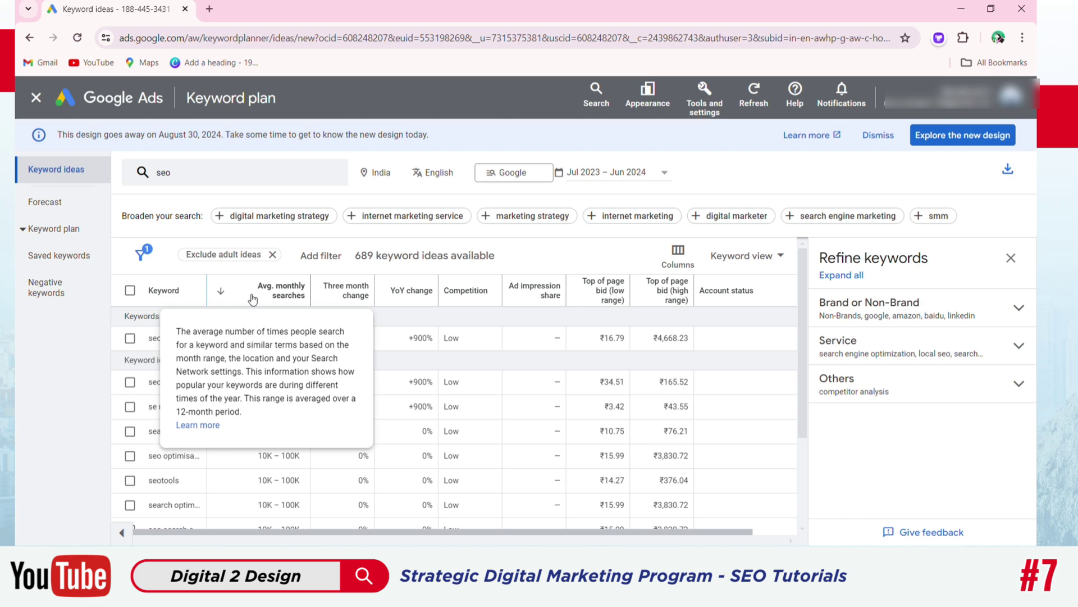
pyautogui.click(481, 303)
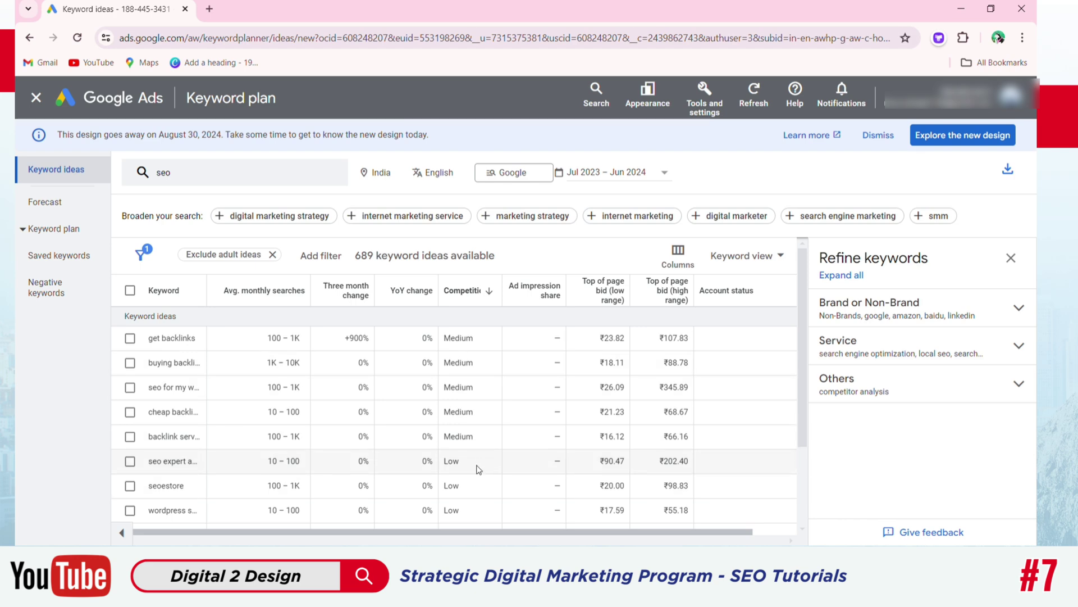
# Step: Widen the Keyword column to show full keyword names and review the table
pyautogui.moveTo(208, 289); pyautogui.dragTo(234, 289)
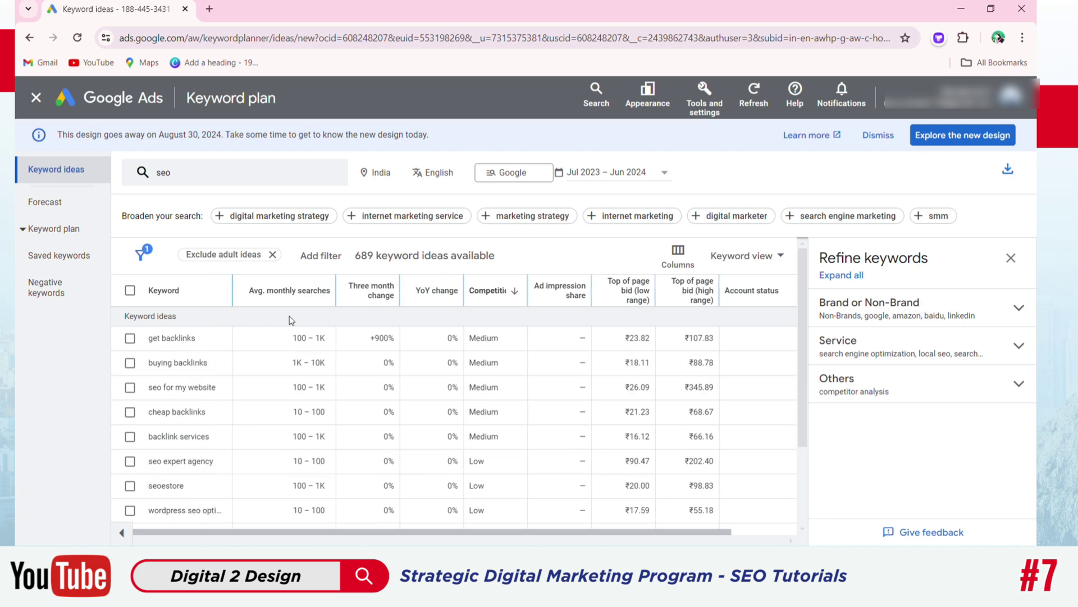
pyautogui.moveTo(689, 302)
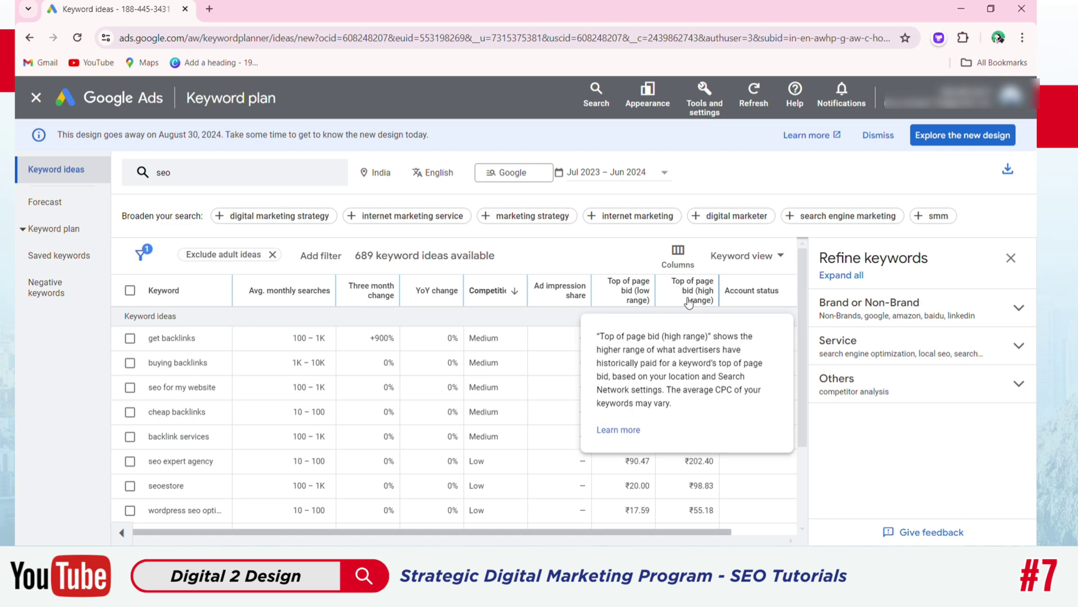
pyautogui.moveTo(633, 301)
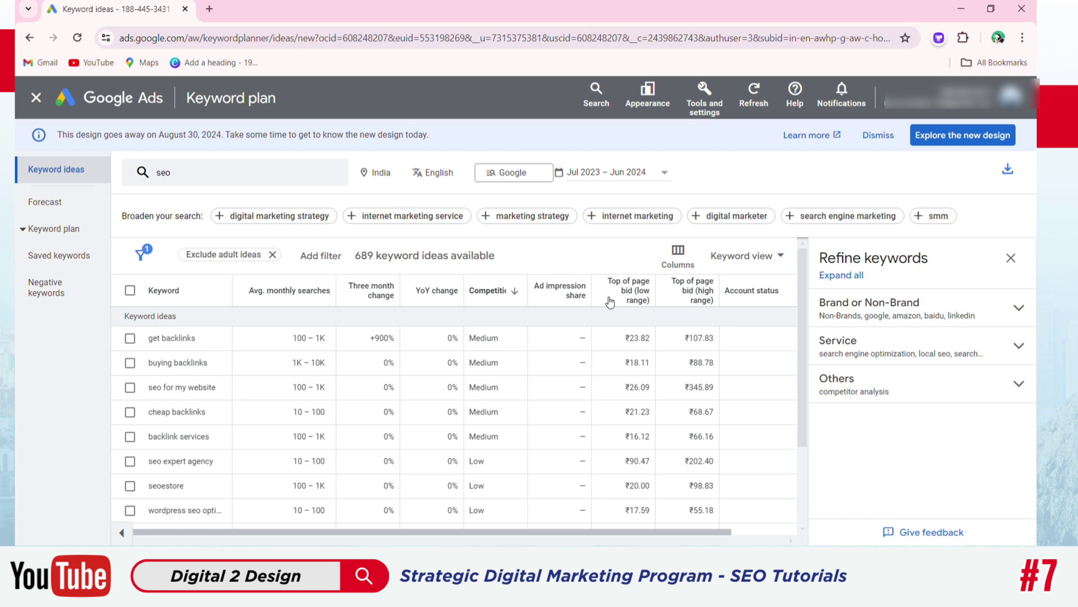
pyautogui.scroll(-3, 597, 344)
pyautogui.scroll(3, 669, 347)
# Step: Check the export formats (.csv or Google Sheets), then expand all Refine keywords categories
pyautogui.click(1008, 169)
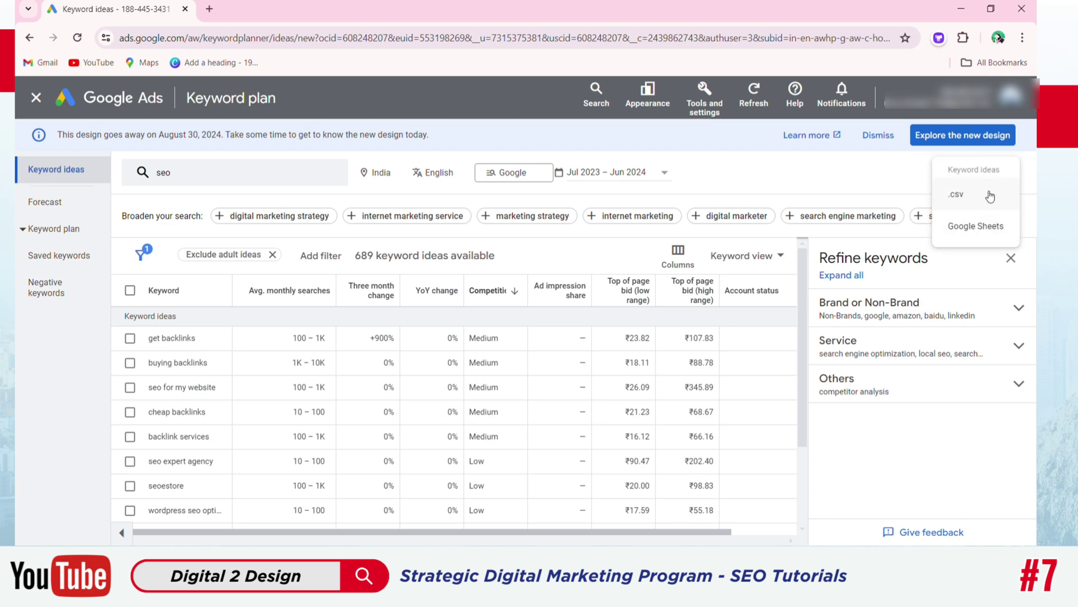
pyautogui.click(901, 183)
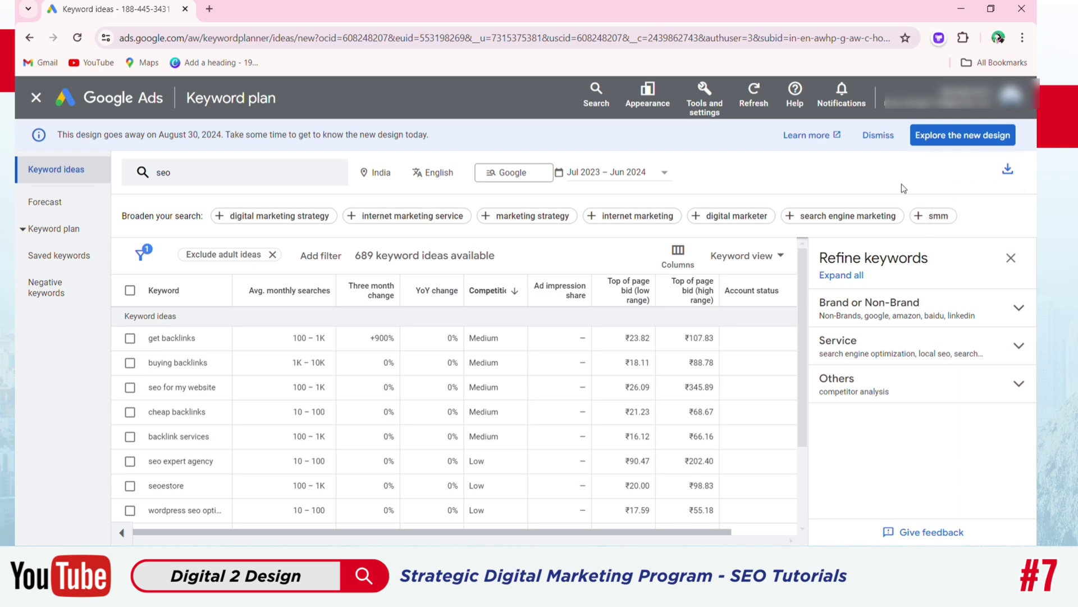
pyautogui.click(862, 276)
pyautogui.scroll(-7, 894, 340)
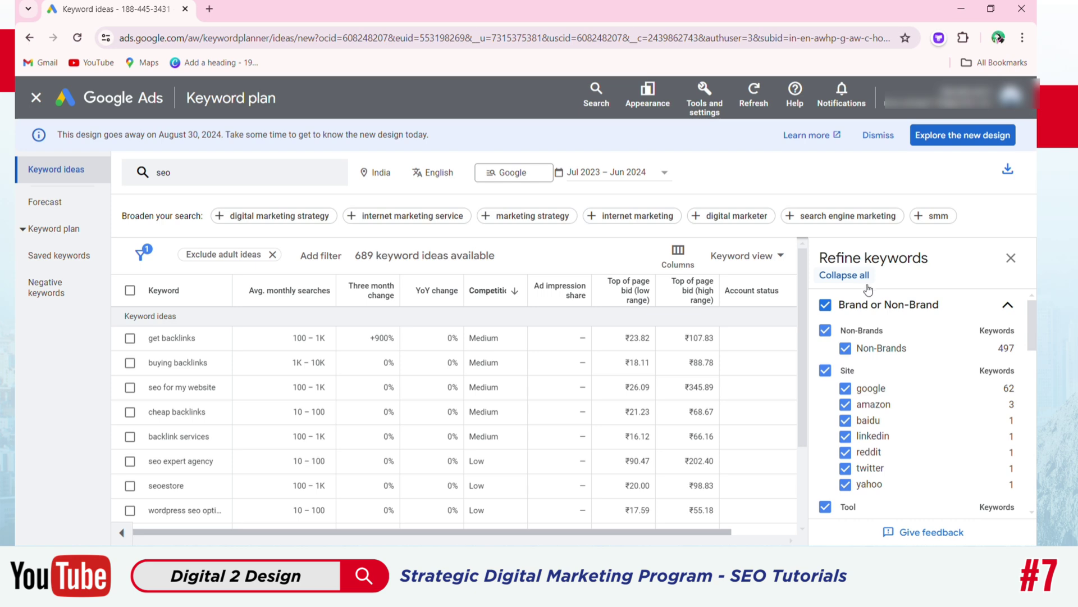
pyautogui.scroll(-6, 893, 339)
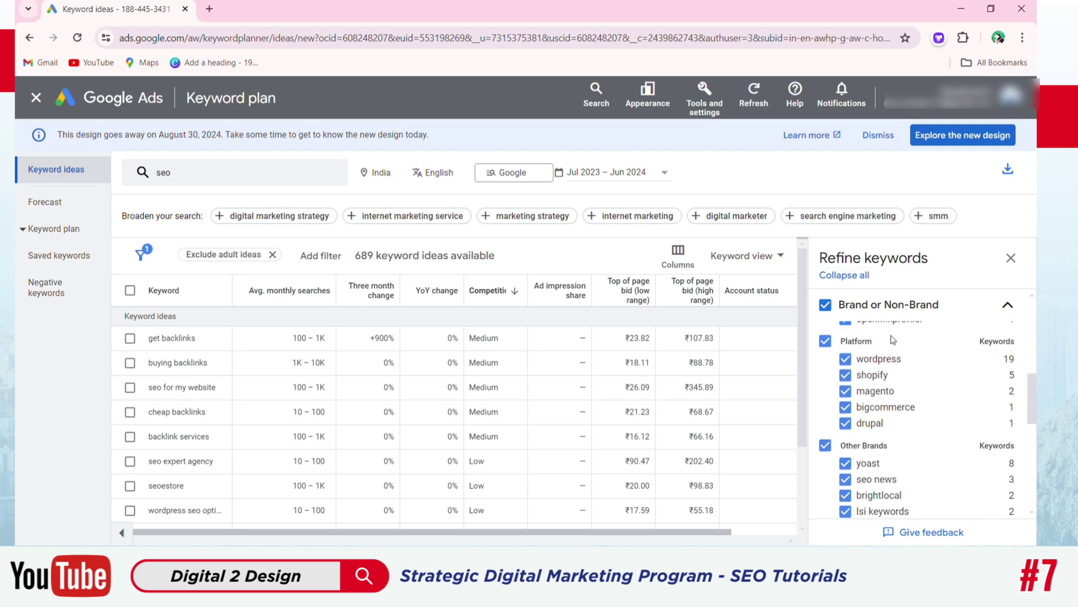
pyautogui.scroll(-4, 893, 339)
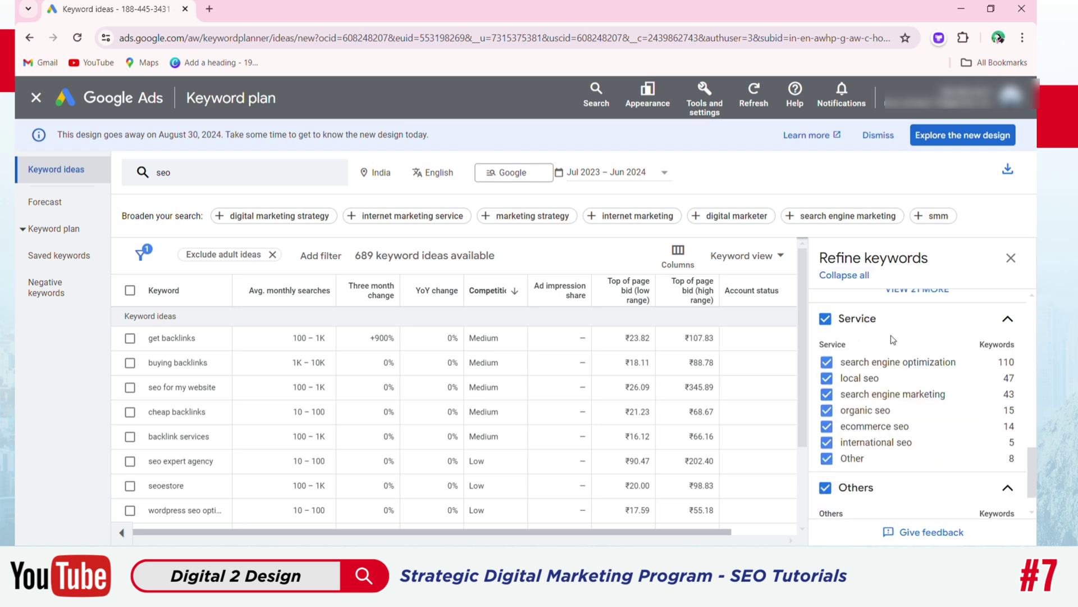
pyautogui.scroll(15, 893, 343)
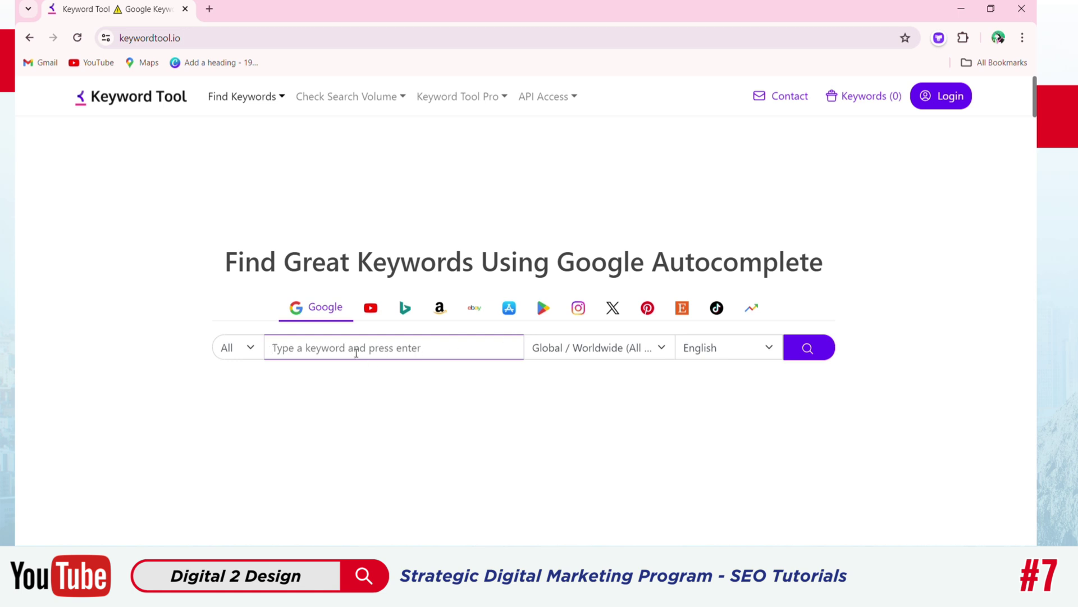
# Step: Search Keyword Tool for 'Digital Marketing' to list 688 keyword suggestions
pyautogui.write('Digit')
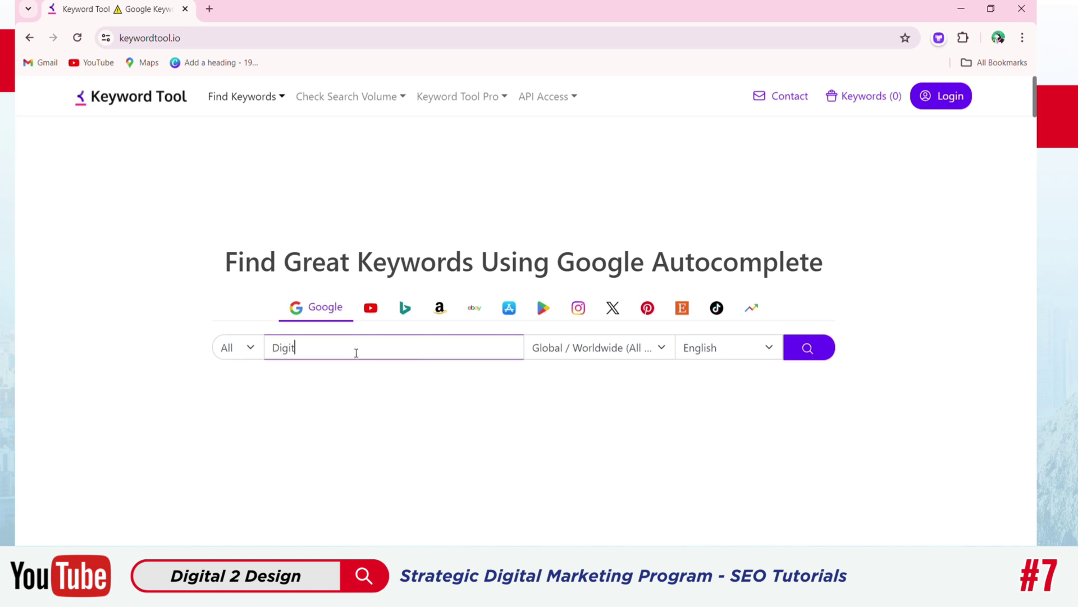
pyautogui.write('al Marketing')
pyautogui.click(812, 351)
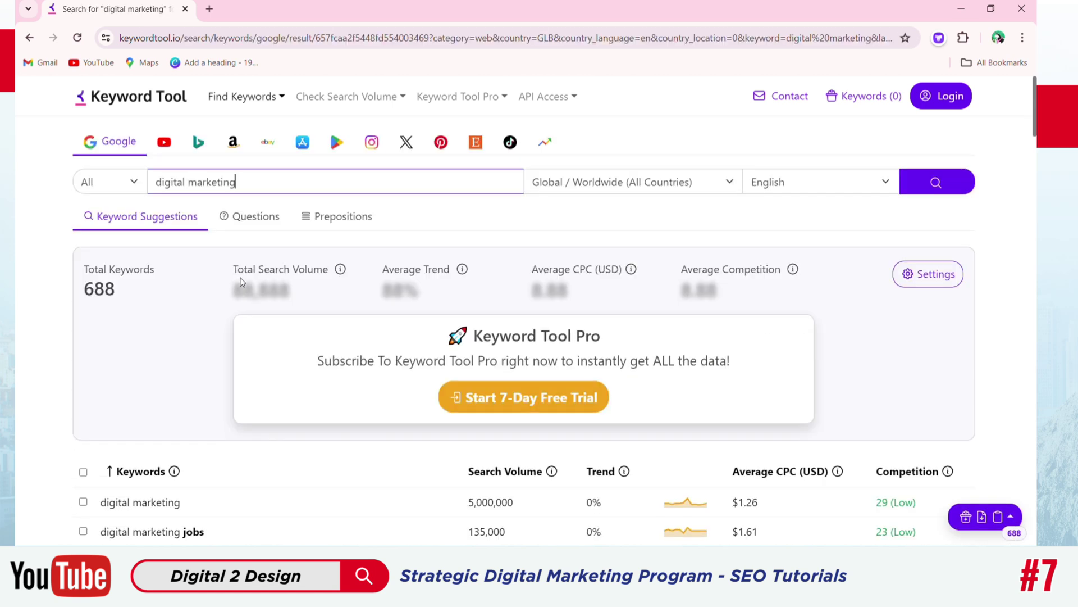
pyautogui.scroll(-3, 770, 253)
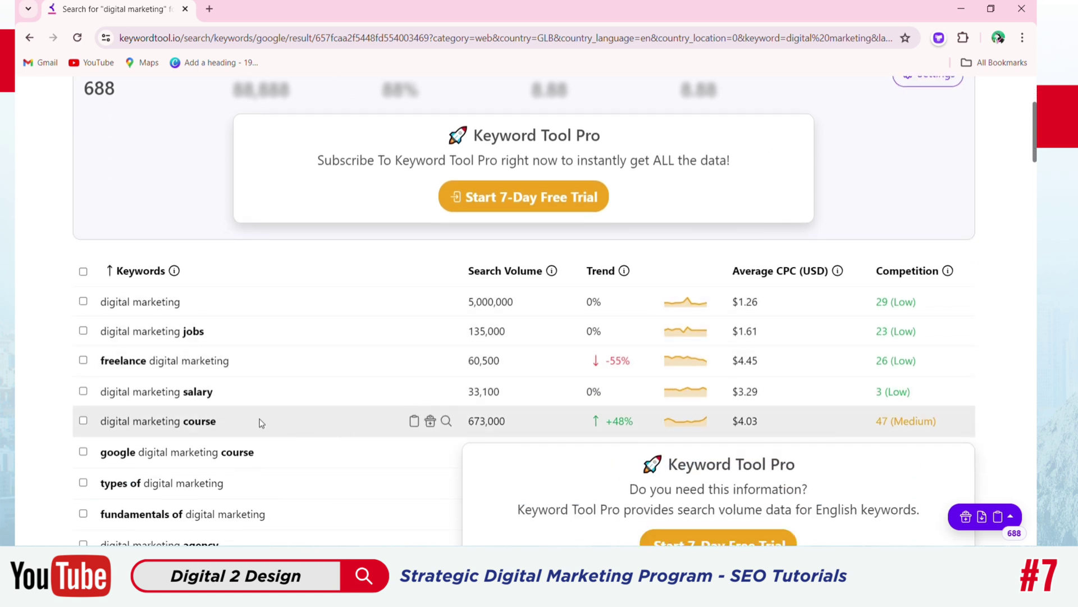
# Step: Highlight digital marketing course's 673,000 search volume, +48% trend and $4.03 average CPC
pyautogui.moveTo(260, 422); pyautogui.dragTo(41, 439)
pyautogui.click(39, 402)
pyautogui.moveTo(469, 423); pyautogui.dragTo(519, 416)
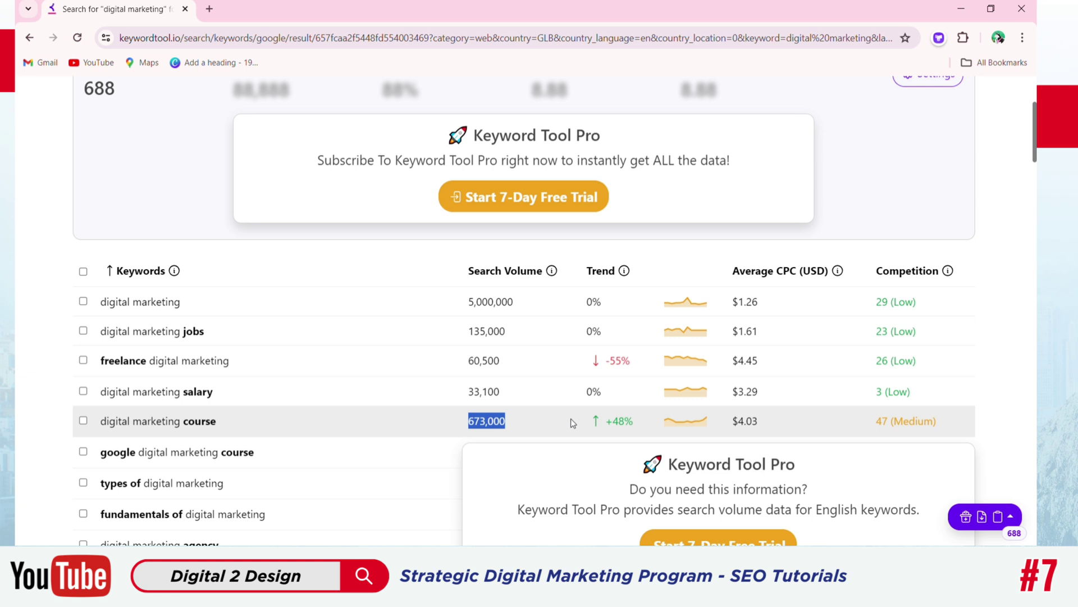
pyautogui.moveTo(592, 424); pyautogui.dragTo(652, 422)
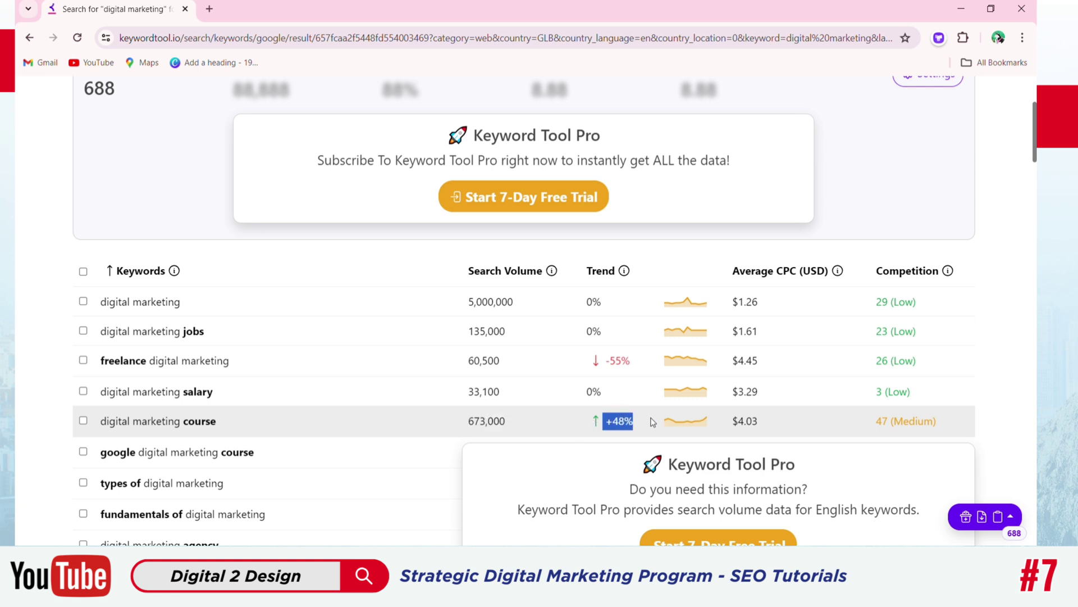
pyautogui.click(739, 426)
pyautogui.moveTo(739, 425); pyautogui.dragTo(773, 421)
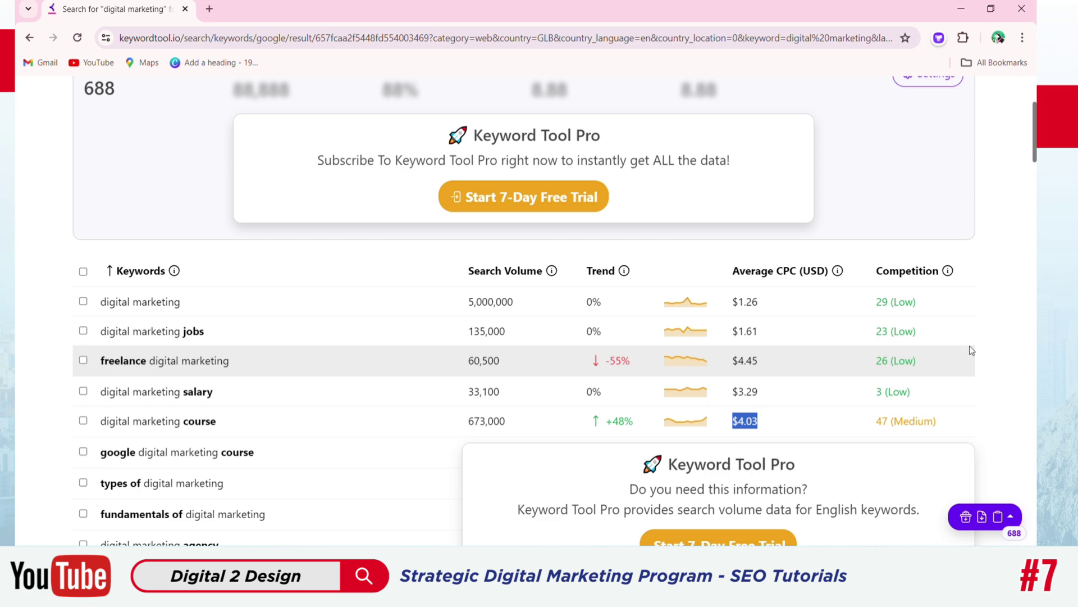
pyautogui.click(1030, 309)
pyautogui.scroll(4, 1030, 309)
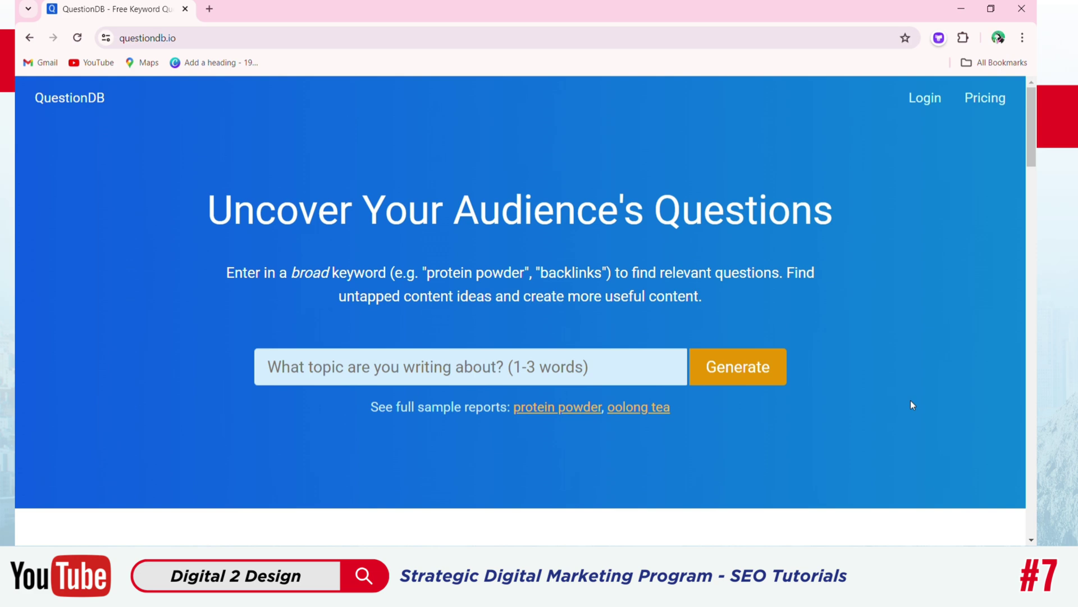
# Step: Generate a QuestionDB report for 'search engine optimization' and scroll through the audience questions
pyautogui.click(599, 368)
pyautogui.write('search engine optimization')
pyautogui.click(742, 374)
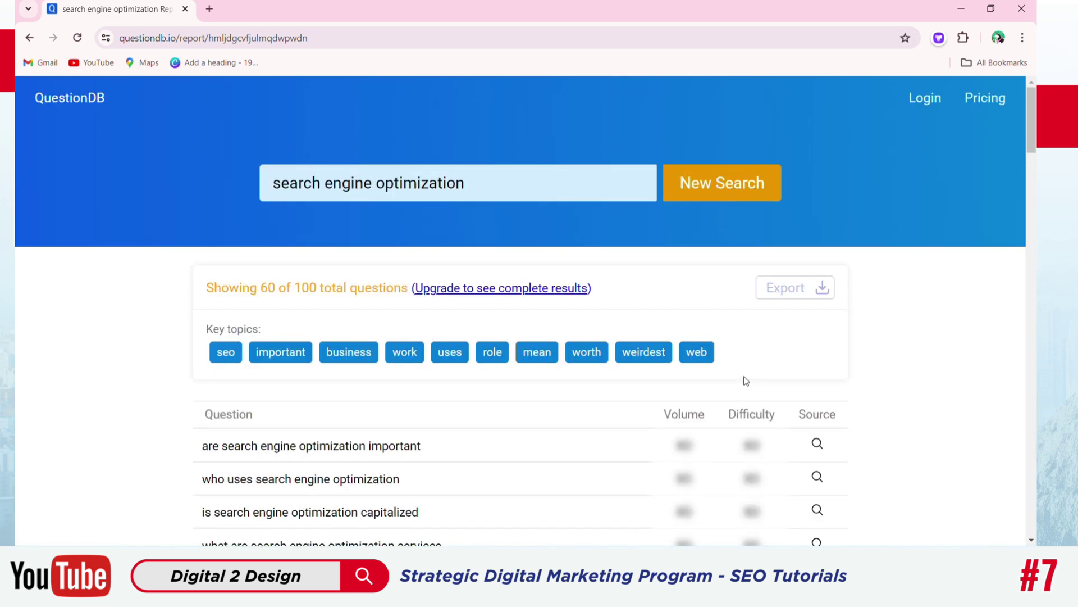
pyautogui.scroll(-5, 746, 381)
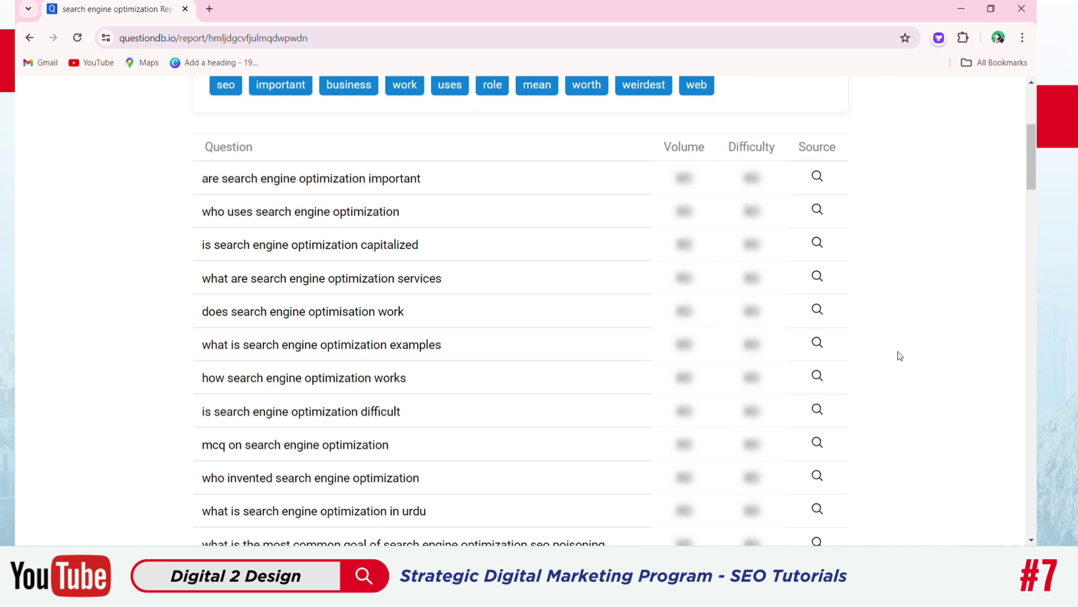
pyautogui.scroll(-4, 901, 356)
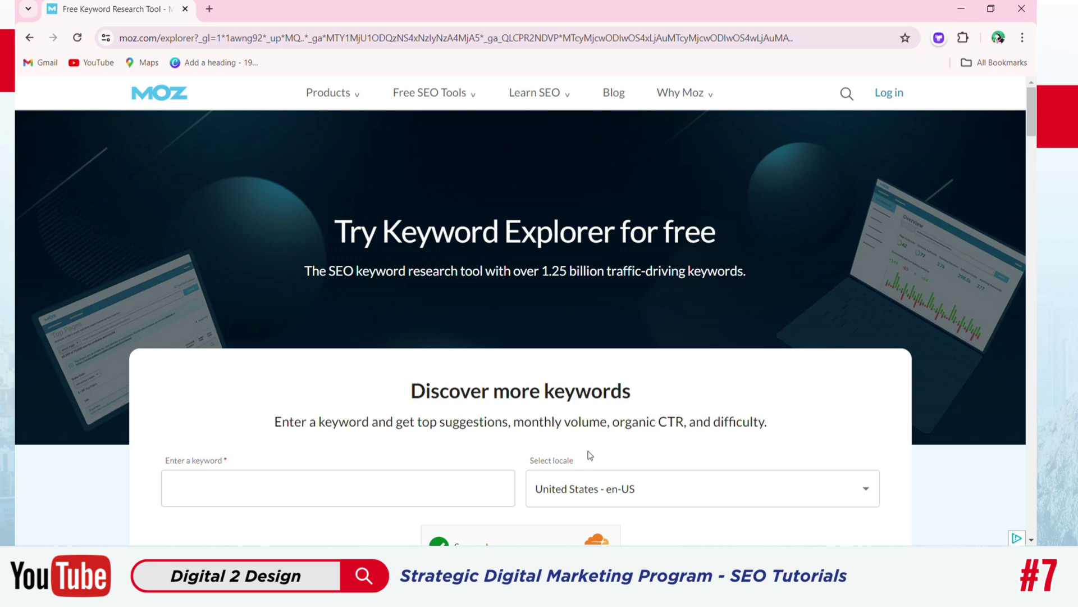
# Step: Look up 'search engine optimization' in Moz Keyword Explorer, fixing the final-letter typo
pyautogui.click(449, 492)
pyautogui.write('sear')
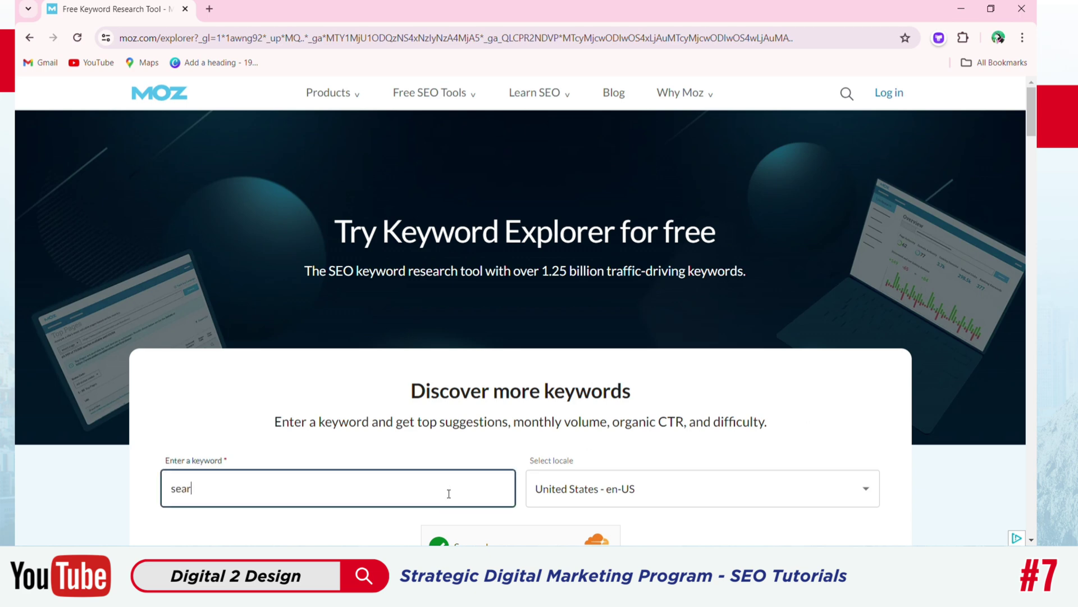
pyautogui.write('ch Engine Optimizatiom')
pyautogui.press('BackSpace')
pyautogui.write('n')
pyautogui.scroll(-2, 449, 493)
pyautogui.click(556, 476)
pyautogui.scroll(-9, 480, 469)
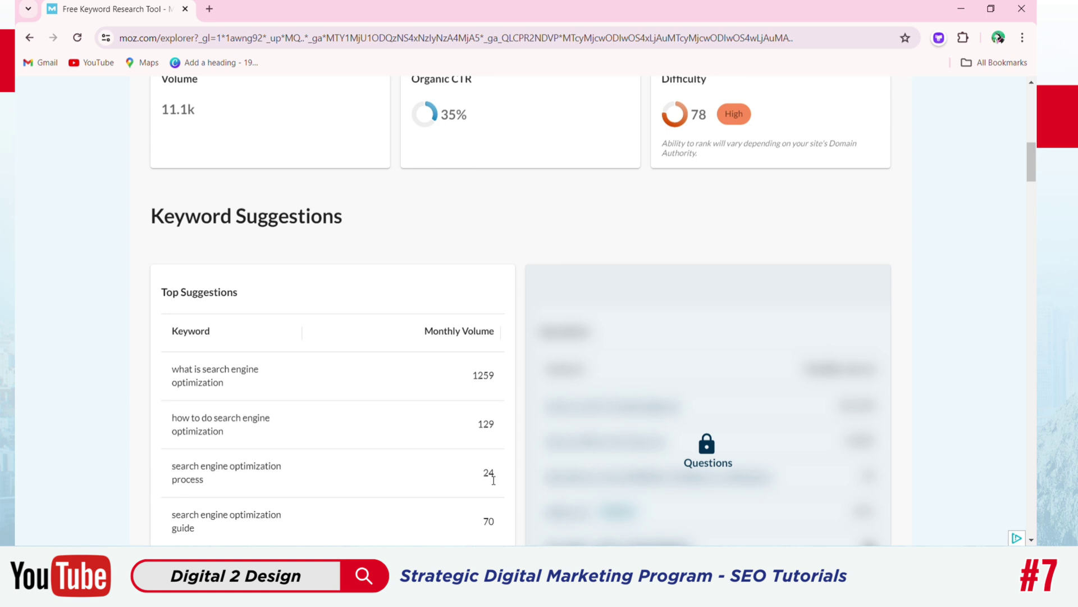
pyautogui.scroll(1, 493, 481)
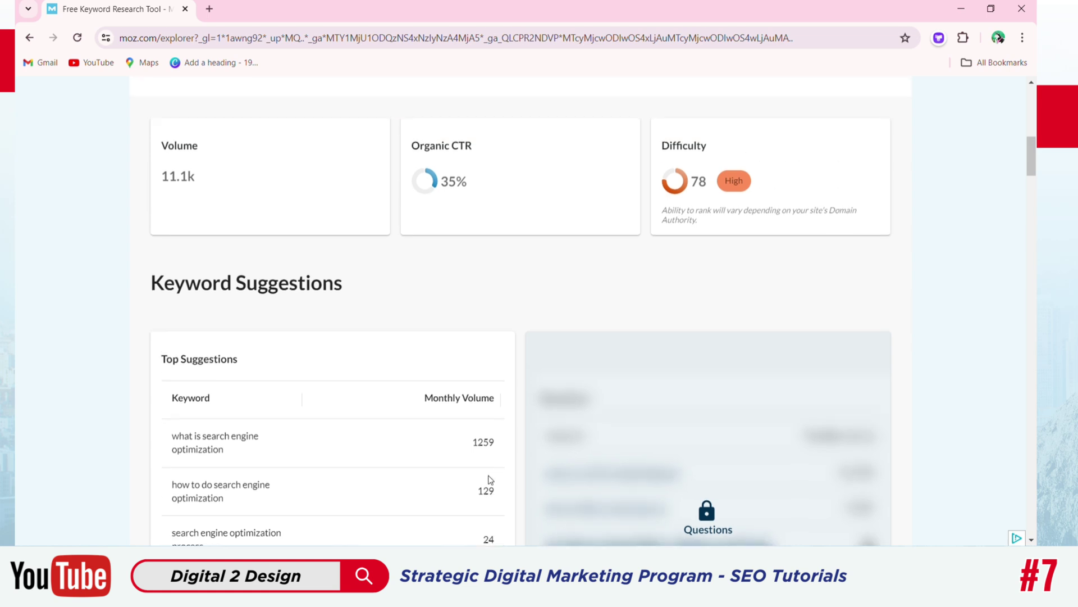
# Step: Highlight the Volume 11.1k, Organic CTR 35% and Difficulty 78 metrics
pyautogui.moveTo(201, 147); pyautogui.dragTo(157, 147)
pyautogui.moveTo(484, 147); pyautogui.dragTo(409, 146)
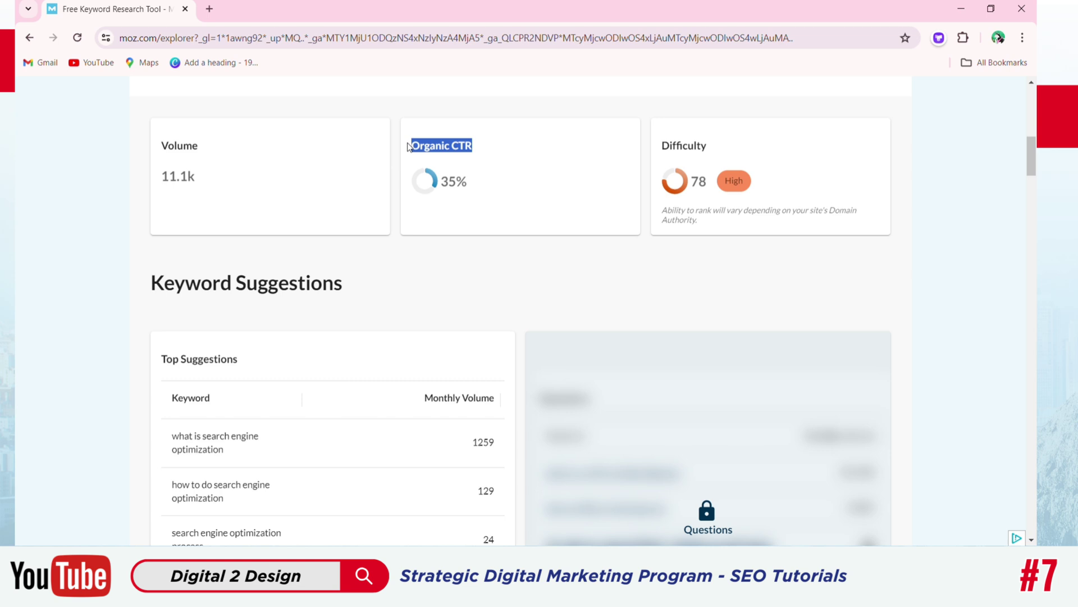
pyautogui.moveTo(703, 147); pyautogui.dragTo(646, 149)
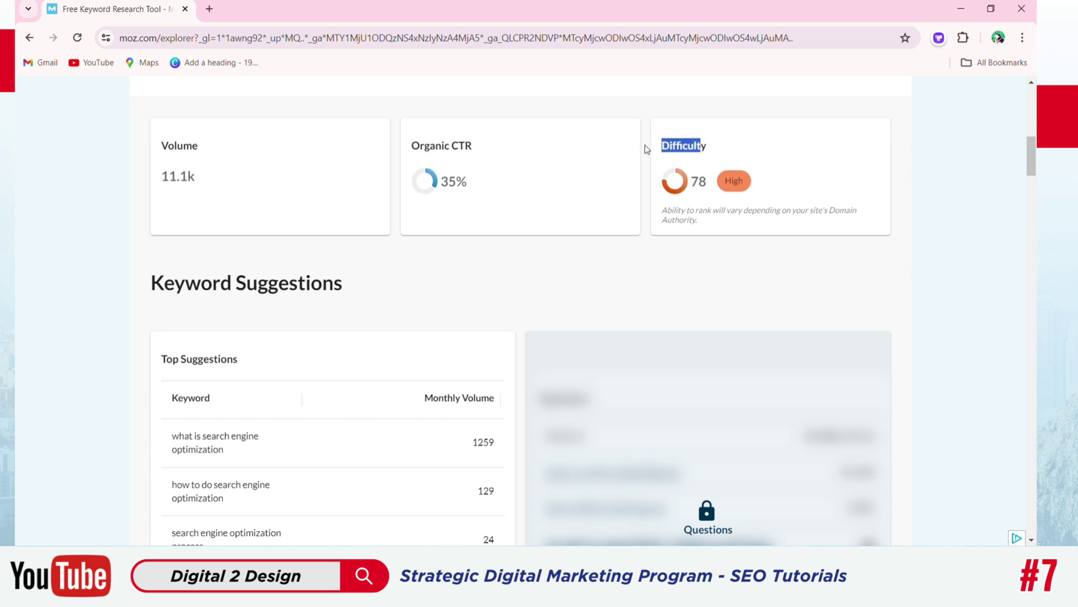
pyautogui.click(567, 260)
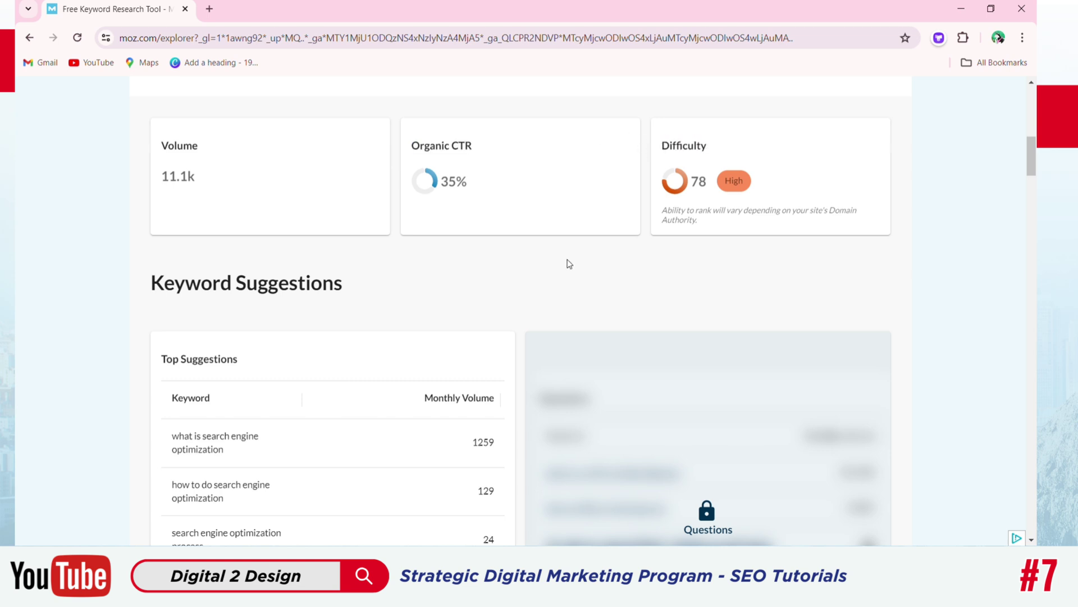